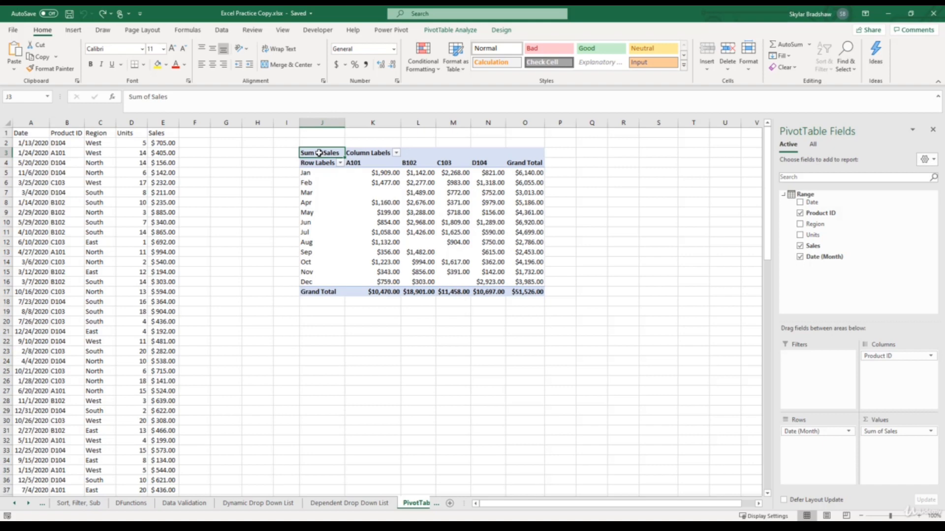
Step: Insert a Clustered Column PivotChart from the PivotTable and position it directly below the table
{"action": "left_click", "coordinate": [445, 30]}
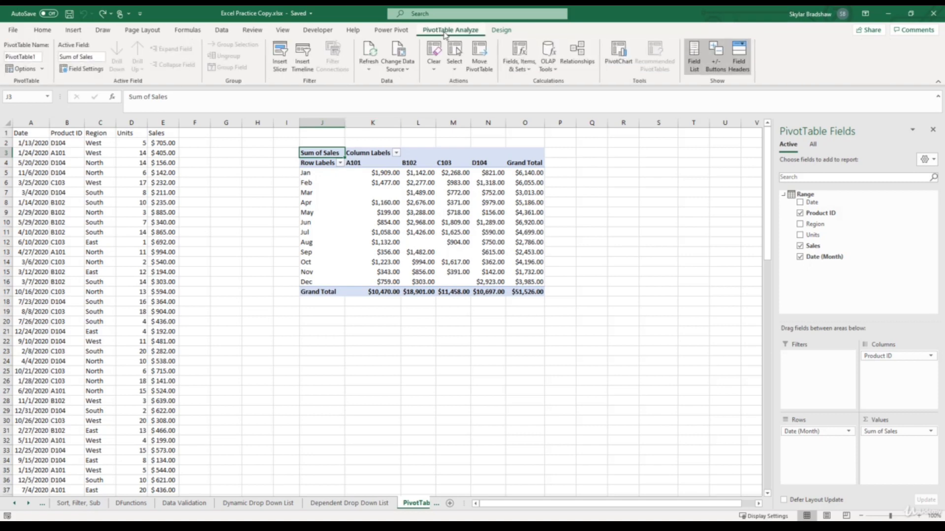
{"action": "left_click", "coordinate": [610, 55]}
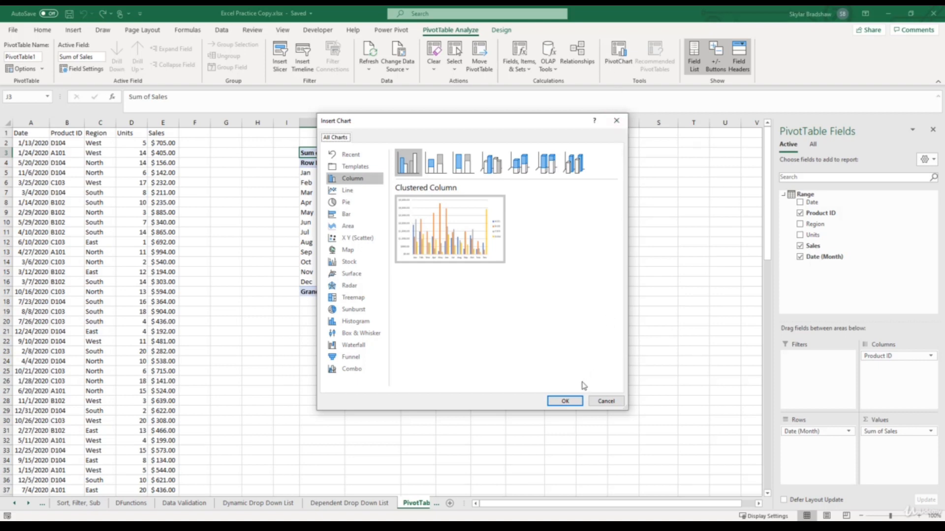
{"action": "left_click", "coordinate": [568, 401]}
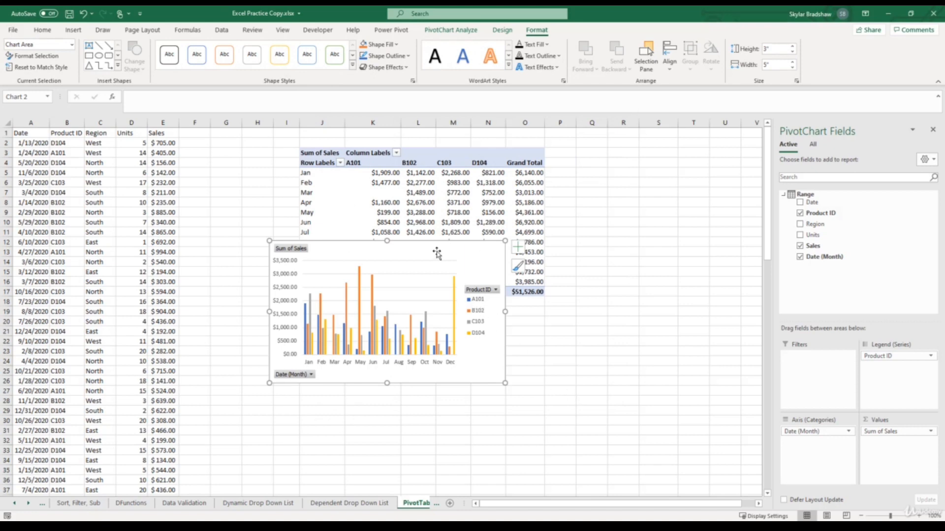
{"action": "mouse_move", "coordinate": [439, 253]}
{"action": "left_mouse_down"}
{"action": "mouse_move", "coordinate": [481, 320]}
{"action": "mouse_move", "coordinate": [465, 321]}
{"action": "left_mouse_up"}
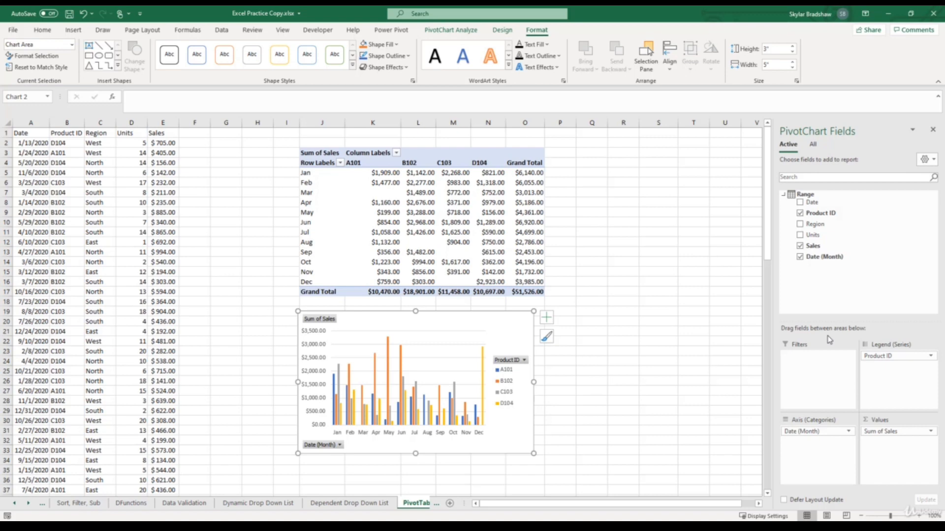
Step: Rearrange the PivotChart fields to put Product ID on the axis and Region in the legend, removing Date (Month)
{"action": "left_click", "coordinate": [524, 361]}
{"action": "left_click", "coordinate": [338, 446]}
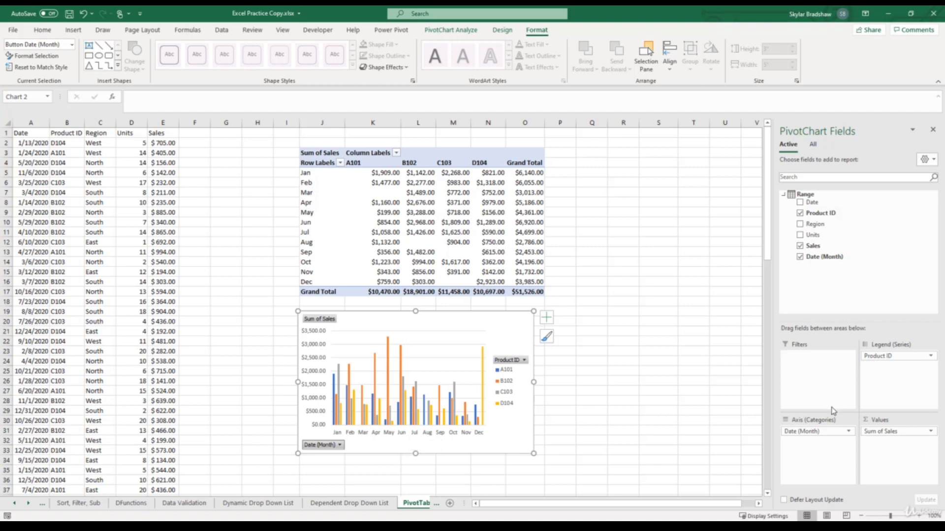
{"action": "left_click_drag", "start_coordinate": [830, 433], "coordinate": [826, 279]}
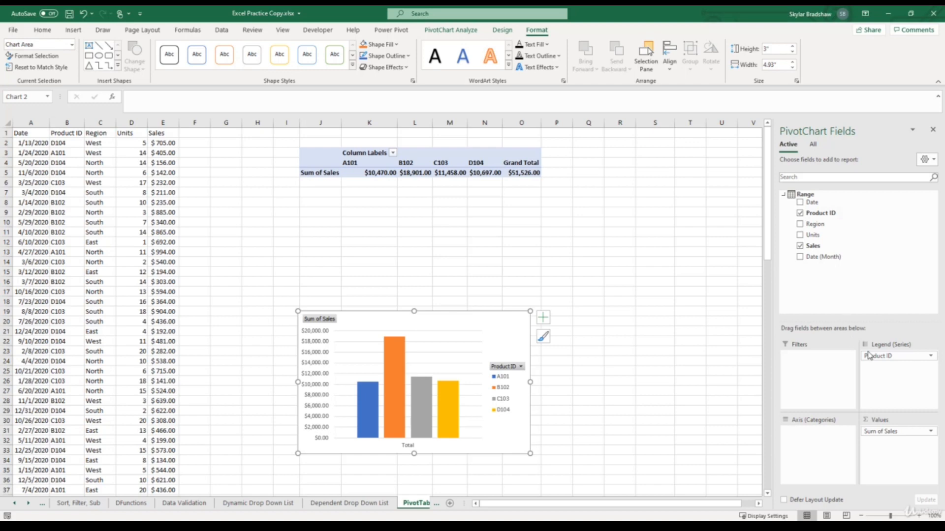
{"action": "left_click_drag", "start_coordinate": [873, 362], "coordinate": [802, 437]}
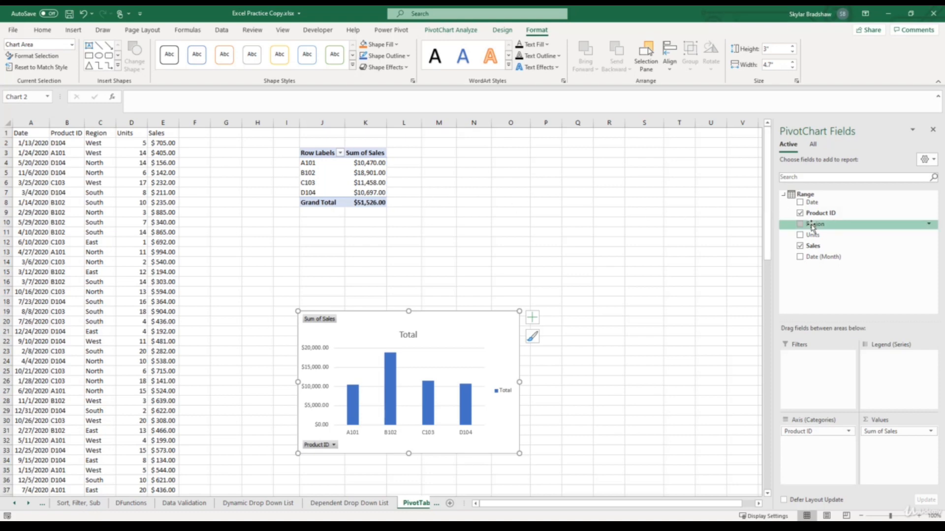
{"action": "left_click_drag", "start_coordinate": [813, 226], "coordinate": [881, 363]}
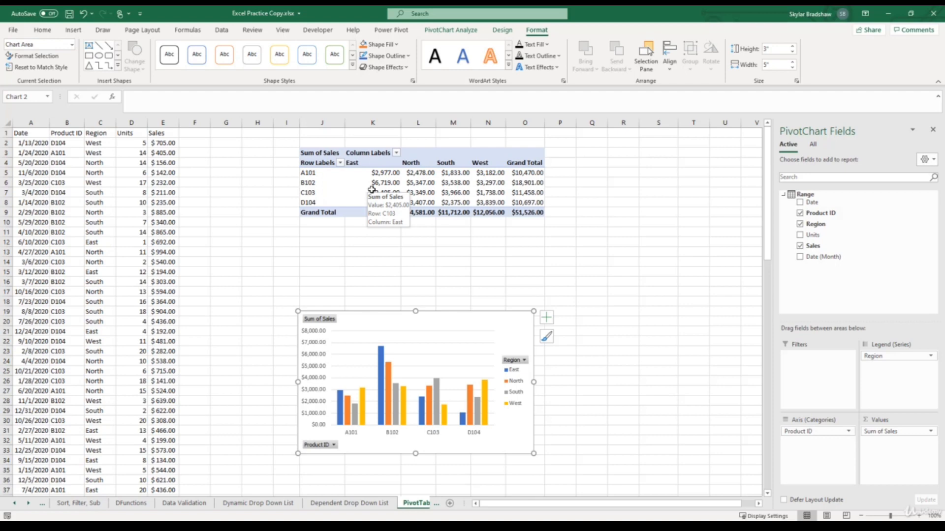
Step: Remove Region from the PivotChart, add Date (Month) to the axis and move Product ID back to the legend
{"action": "left_click", "coordinate": [800, 225]}
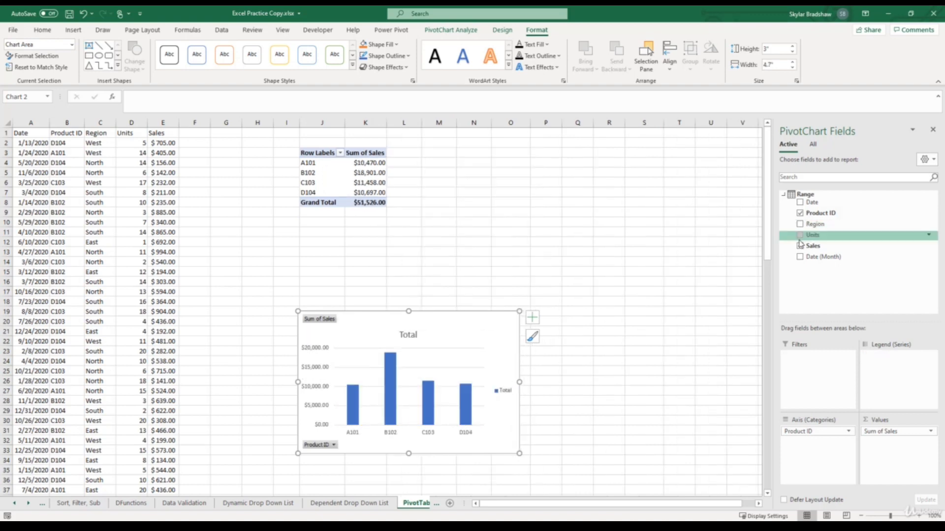
{"action": "left_click", "coordinate": [800, 257]}
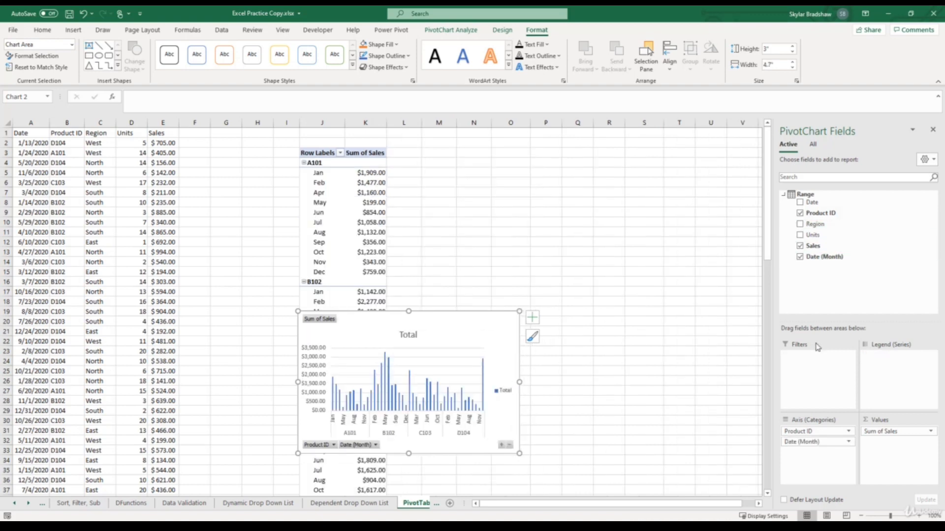
{"action": "left_click_drag", "start_coordinate": [818, 427], "coordinate": [895, 359]}
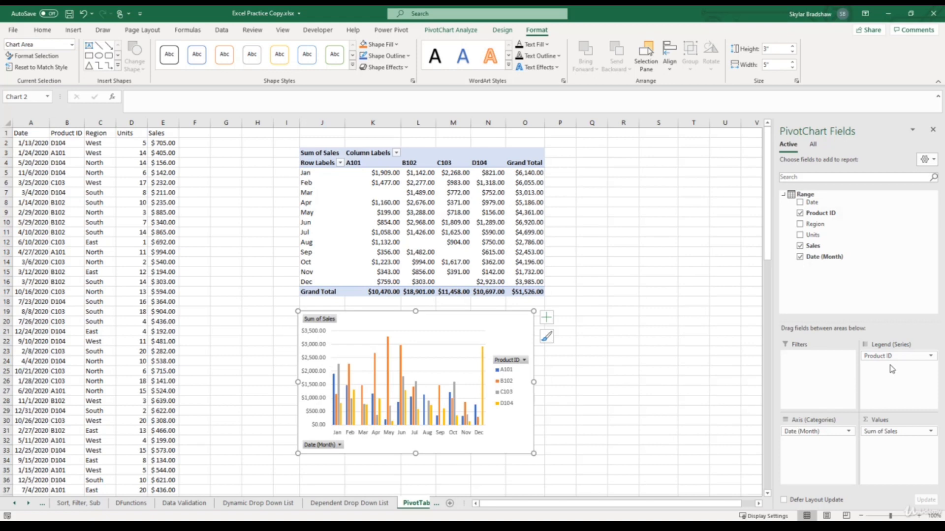
Step: Regroup the PivotTable's date rows by Quarters instead of Months
{"action": "left_click", "coordinate": [310, 213]}
{"action": "left_click", "coordinate": [317, 204]}
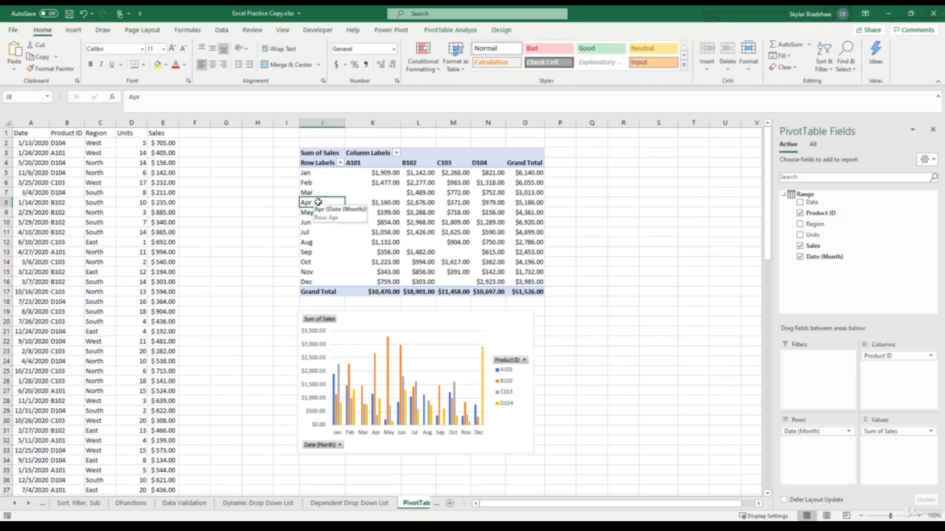
{"action": "right_click", "coordinate": [318, 204]}
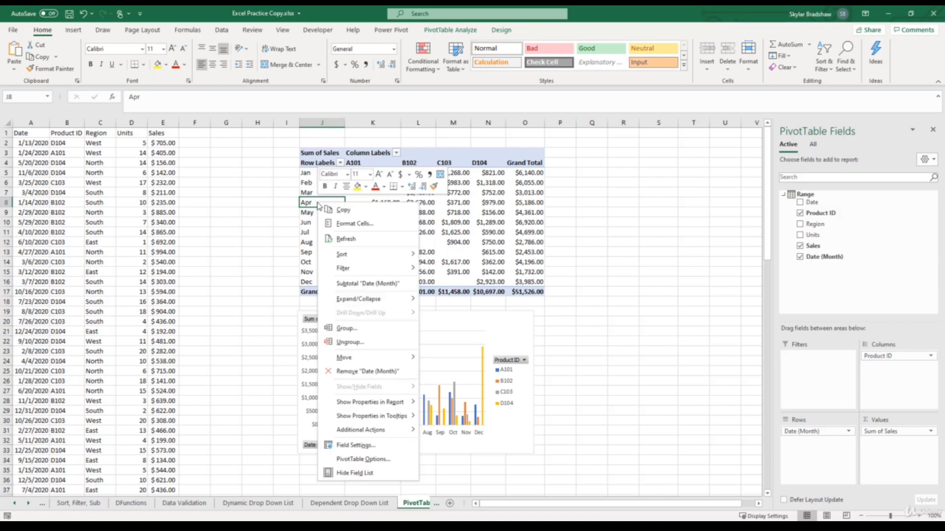
{"action": "left_click", "coordinate": [350, 329]}
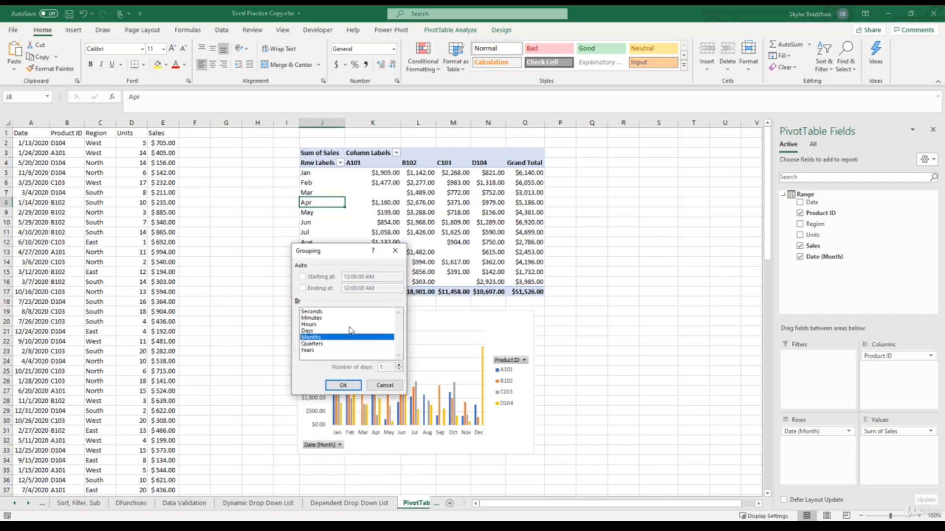
{"action": "left_click", "coordinate": [325, 344]}
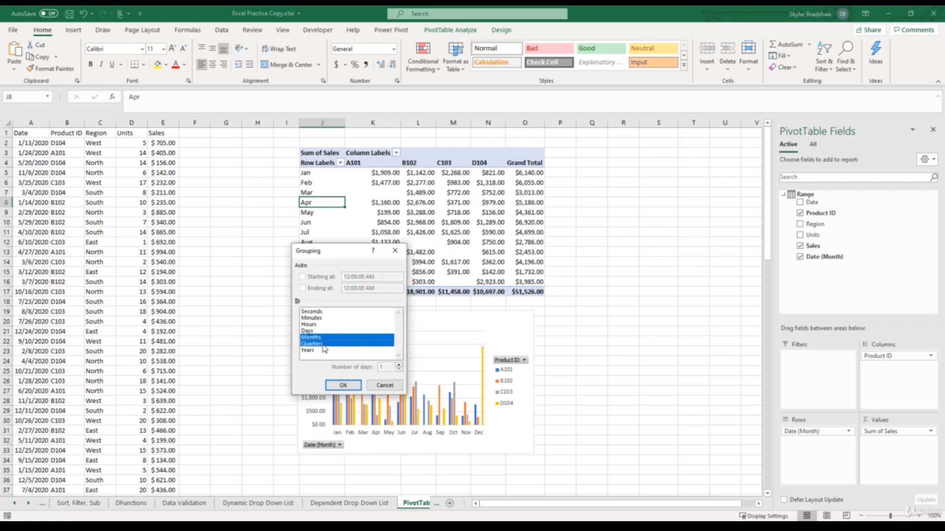
{"action": "left_click", "coordinate": [345, 386]}
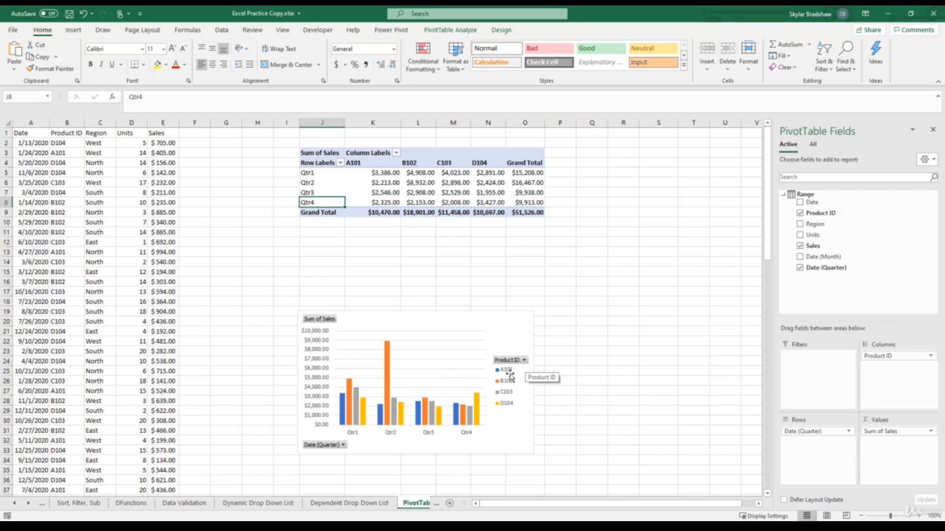
Step: Filter the chart's Date (Quarter) field to show only Qtr1 and Qtr2
{"action": "left_click", "coordinate": [344, 446]}
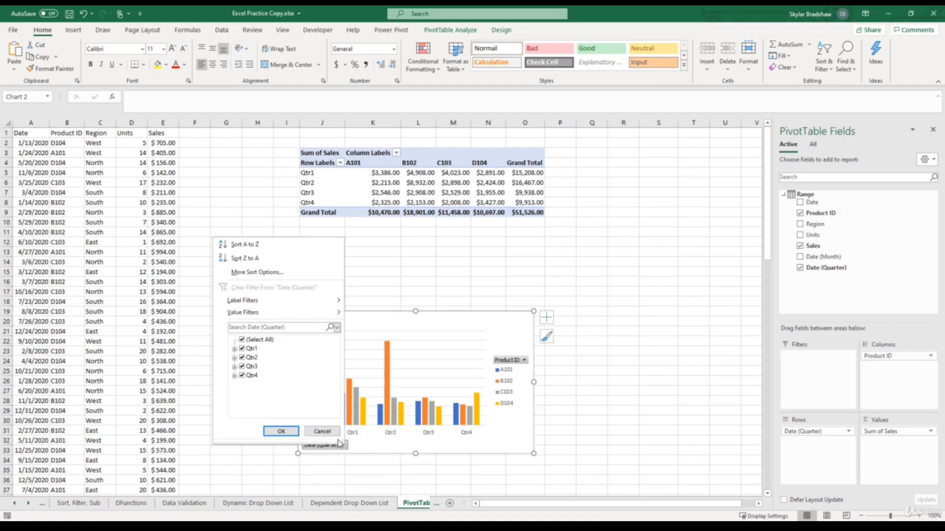
{"action": "left_click", "coordinate": [241, 339]}
{"action": "left_click", "coordinate": [242, 349]}
{"action": "left_click", "coordinate": [243, 357]}
{"action": "left_click", "coordinate": [281, 431]}
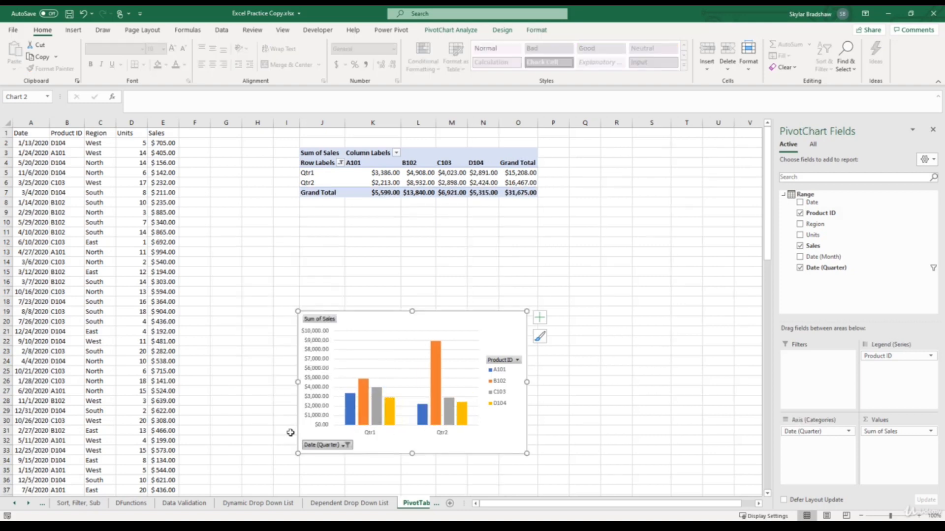
Step: Filter the chart's Product ID field to show only A101 and B102
{"action": "left_click", "coordinate": [511, 360]}
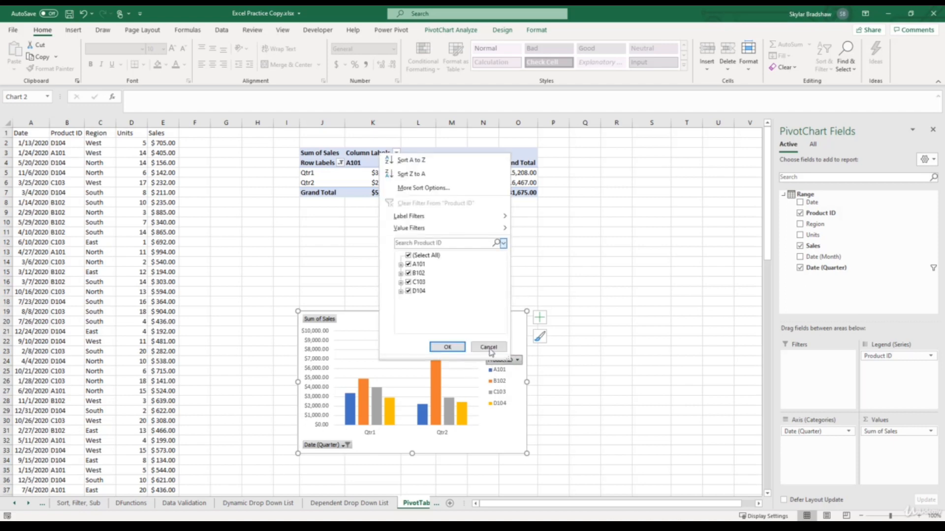
{"action": "left_click", "coordinate": [408, 282]}
{"action": "left_click", "coordinate": [407, 292]}
{"action": "left_click", "coordinate": [448, 347]}
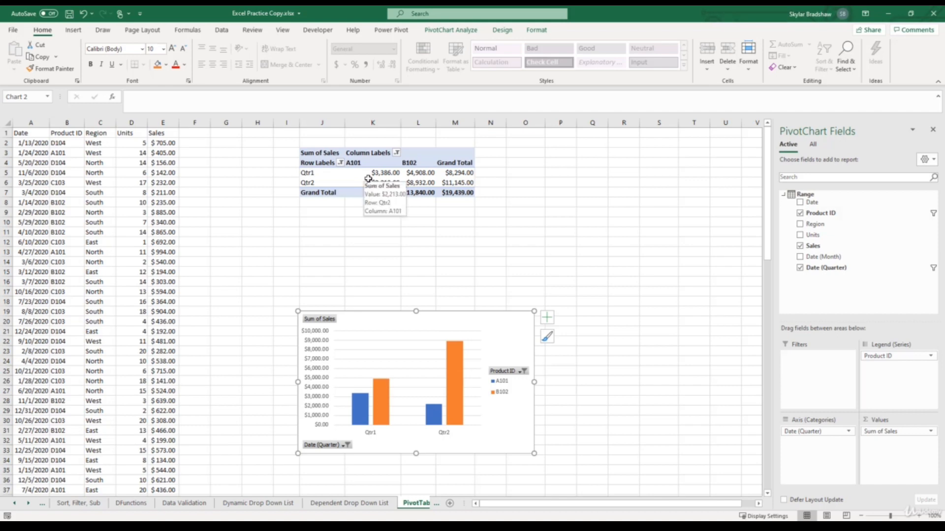
Step: Clear the Date (Quarter) and Product ID filters from the PivotTable's row and column labels
{"action": "left_click", "coordinate": [341, 163]}
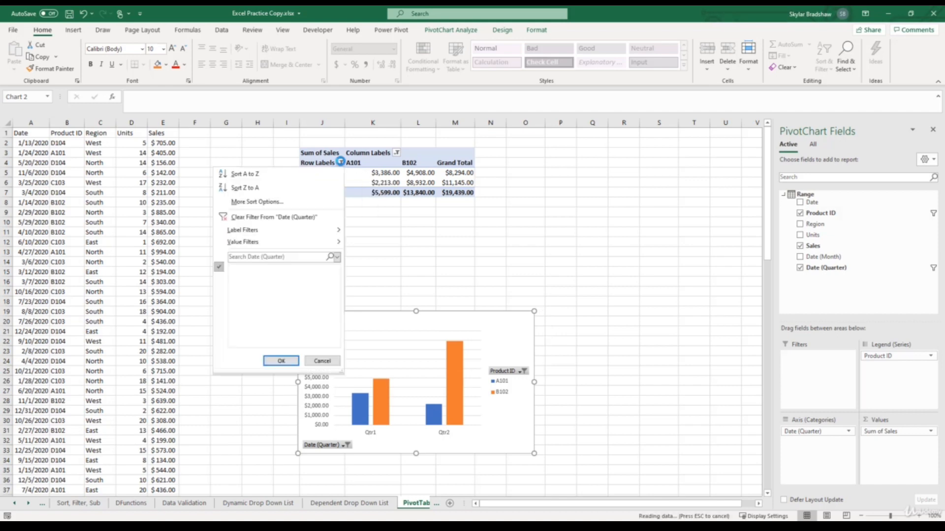
{"action": "left_click", "coordinate": [305, 217]}
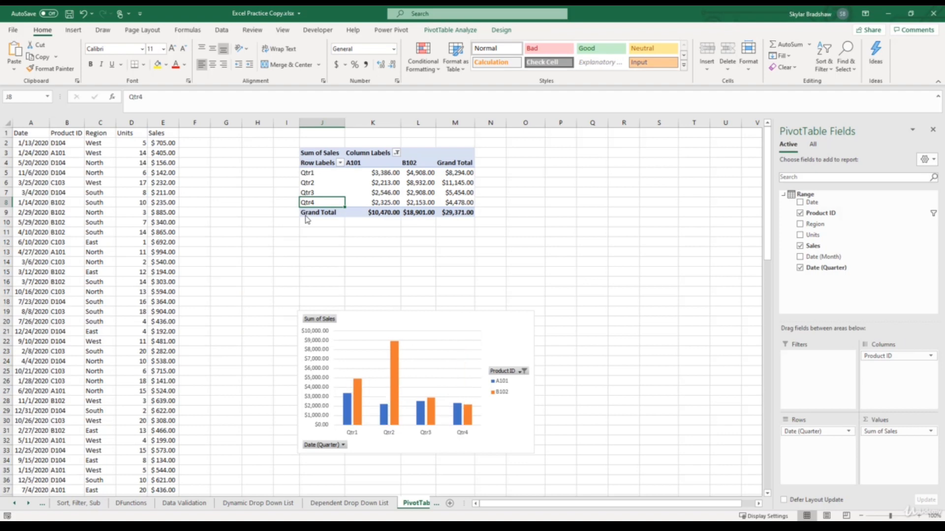
{"action": "left_click", "coordinate": [396, 153]}
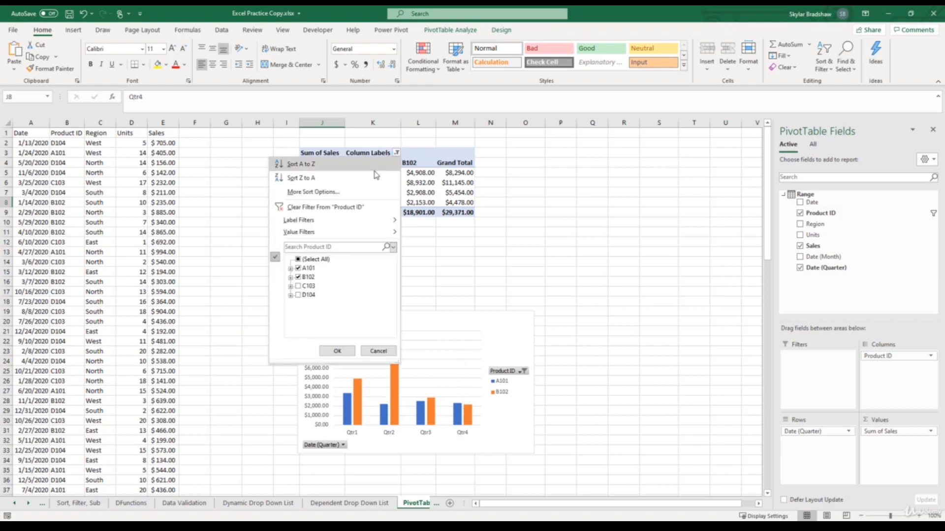
{"action": "left_click", "coordinate": [325, 208]}
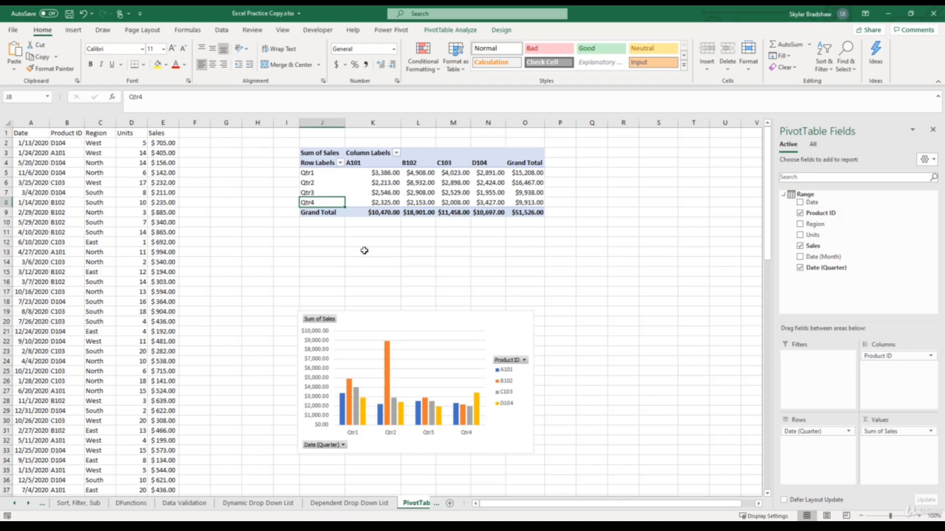
Step: Insert slicers for Region and Date (Month) and arrange them side by side next to the PivotChart
{"action": "left_click", "coordinate": [445, 31]}
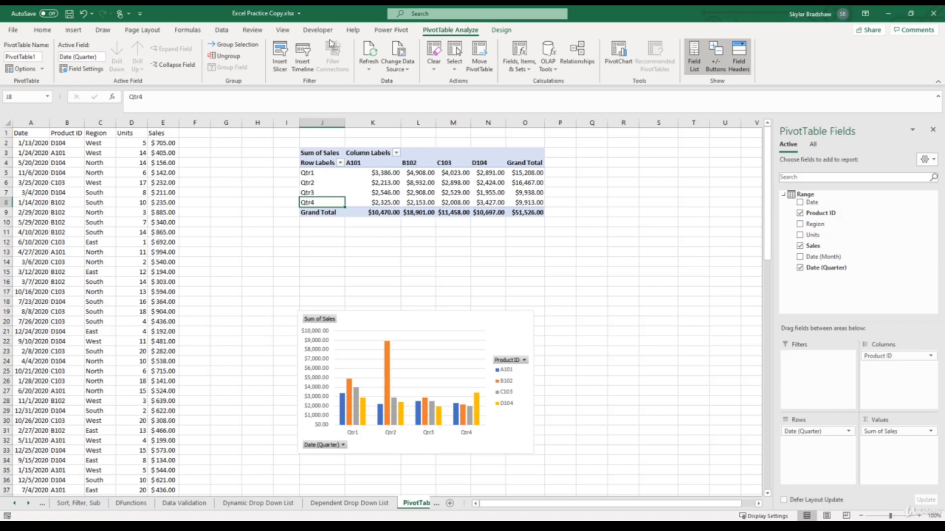
{"action": "left_click", "coordinate": [281, 50]}
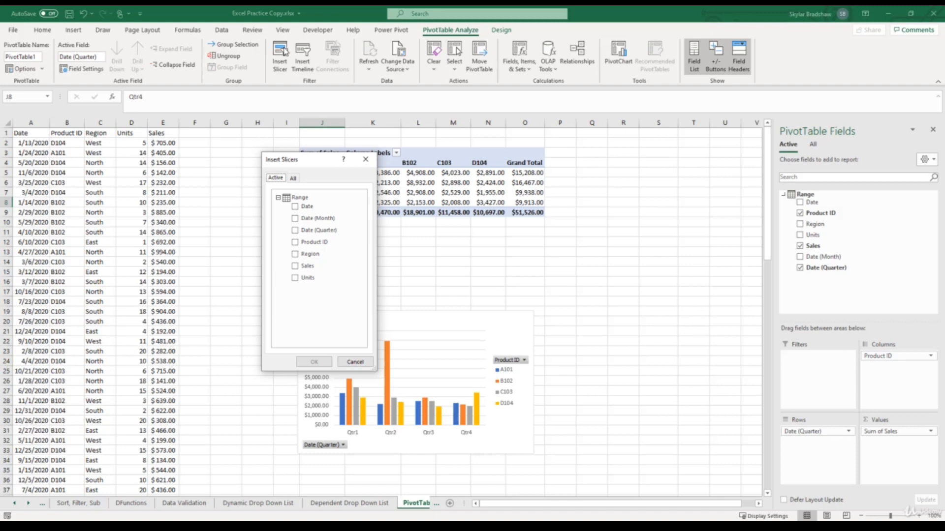
{"action": "left_click", "coordinate": [295, 254]}
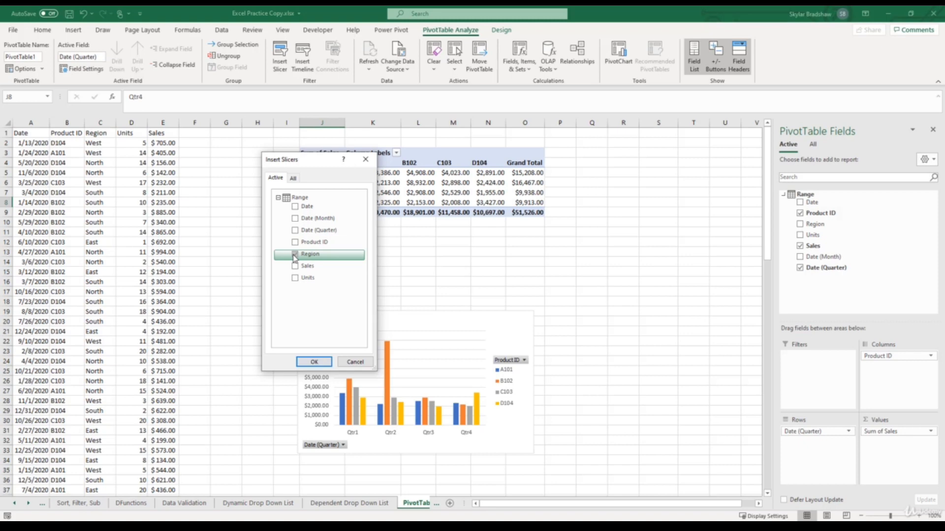
{"action": "left_click", "coordinate": [296, 220]}
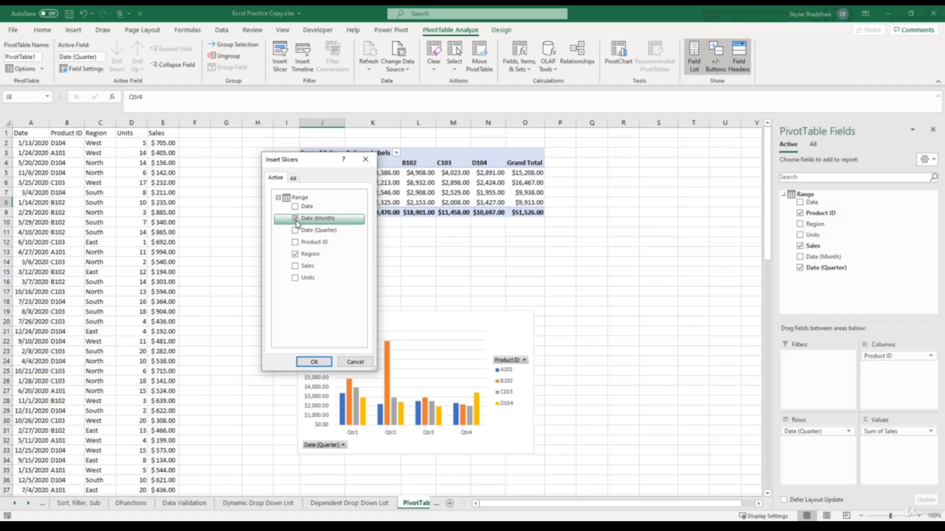
{"action": "left_click", "coordinate": [314, 362]}
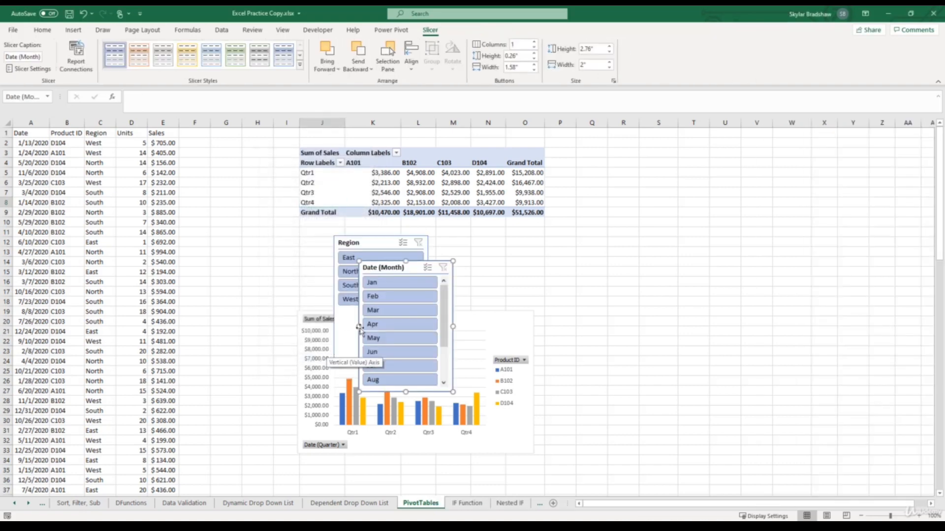
{"action": "left_click_drag", "start_coordinate": [383, 267], "coordinate": [571, 319]}
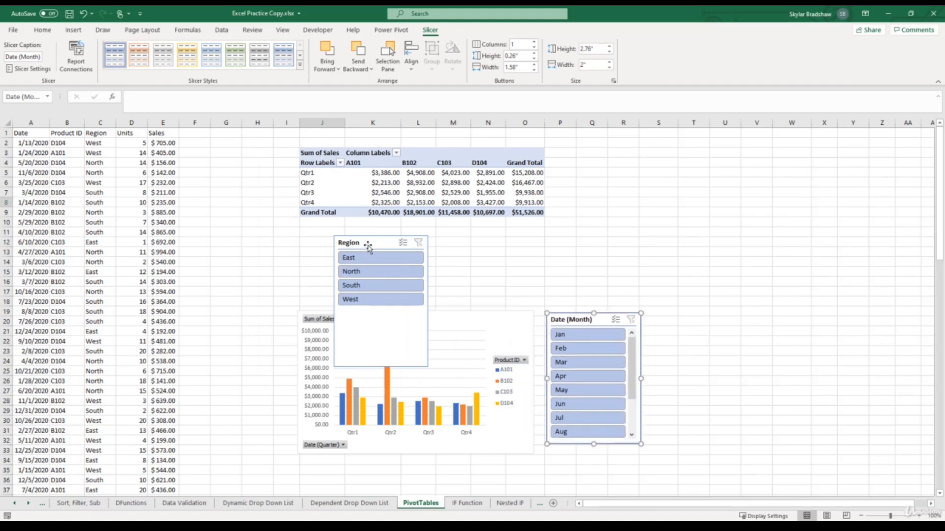
{"action": "left_click_drag", "start_coordinate": [366, 243], "coordinate": [678, 321]}
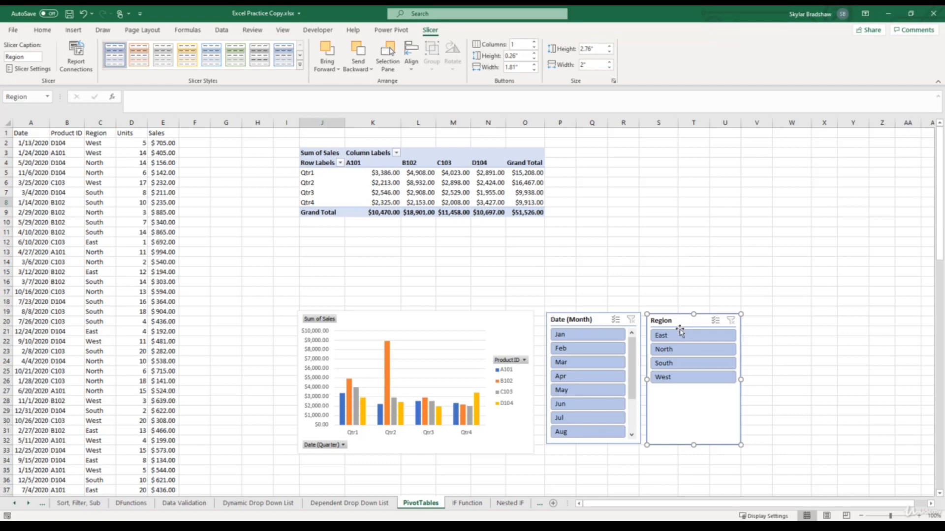
Step: Use the slicers to filter the data to the North and South regions and the months Jan through Mar
{"action": "left_click", "coordinate": [684, 350]}
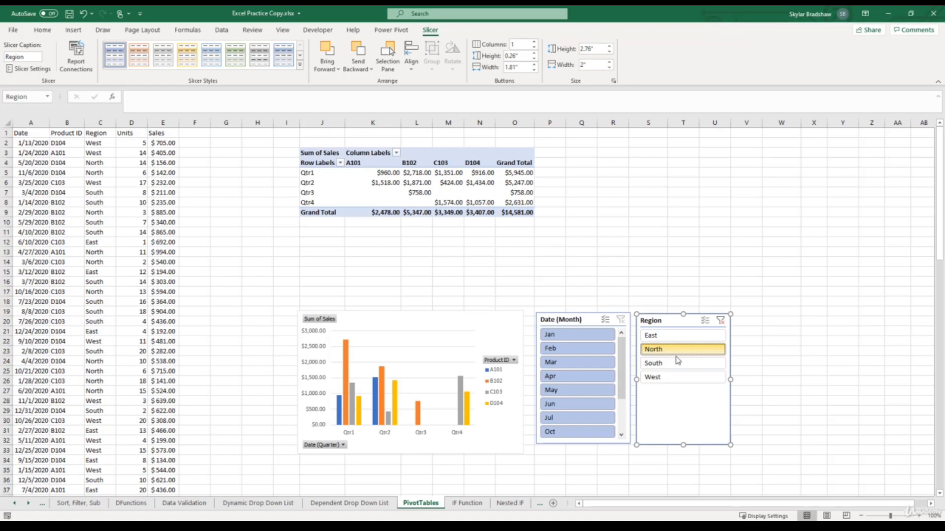
{"action": "left_click", "coordinate": [677, 364], "text": "ctrl"}
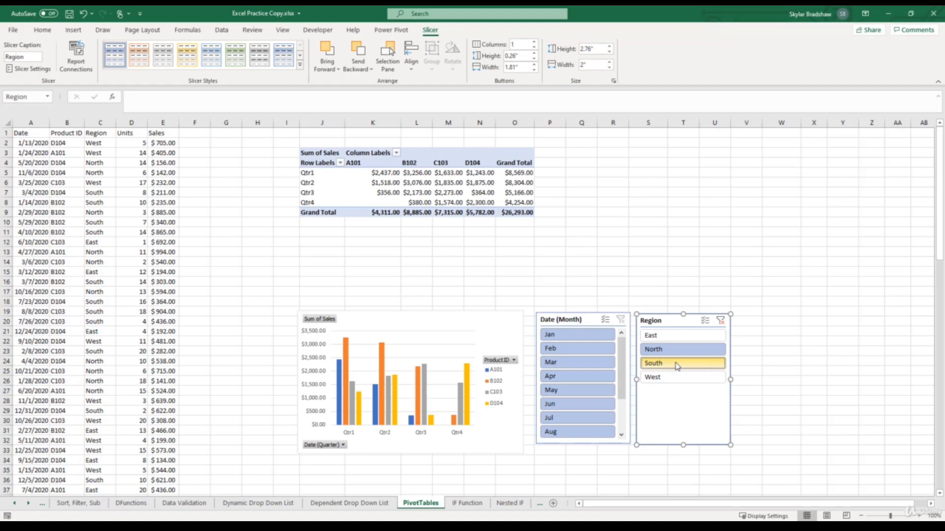
{"action": "left_click", "coordinate": [606, 339]}
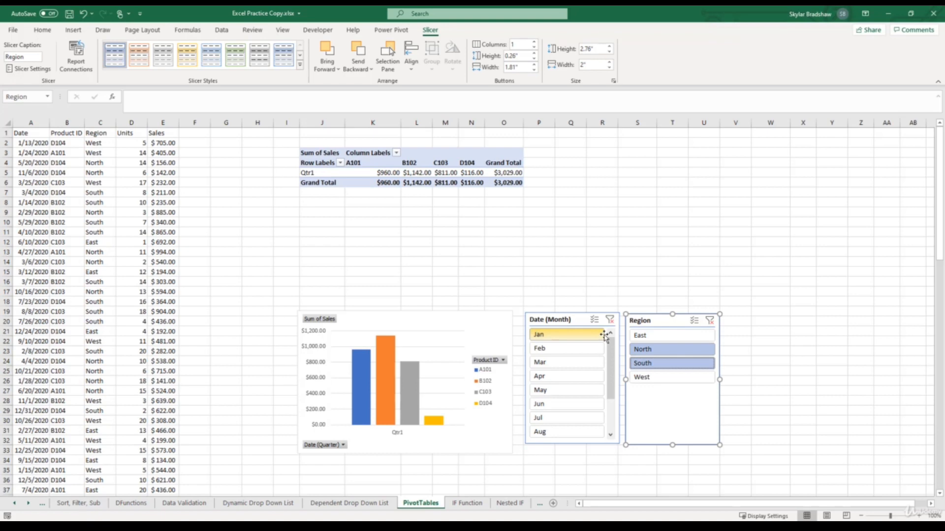
{"action": "left_click_drag", "start_coordinate": [605, 336], "coordinate": [586, 365]}
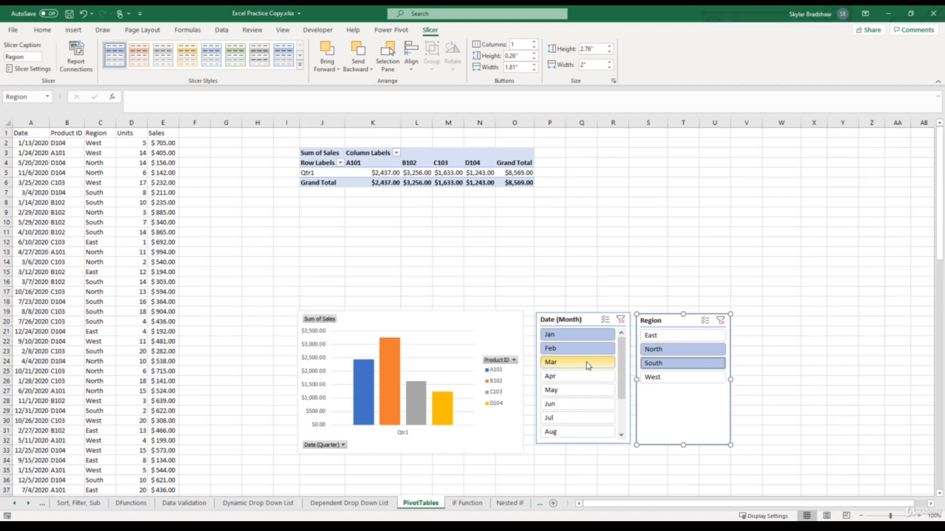
Step: Extend the Date (Month) slicer selection to cover Jan through Jun, keeping the North and South regions selected
{"action": "left_click", "coordinate": [587, 365], "text": "ctrl"}
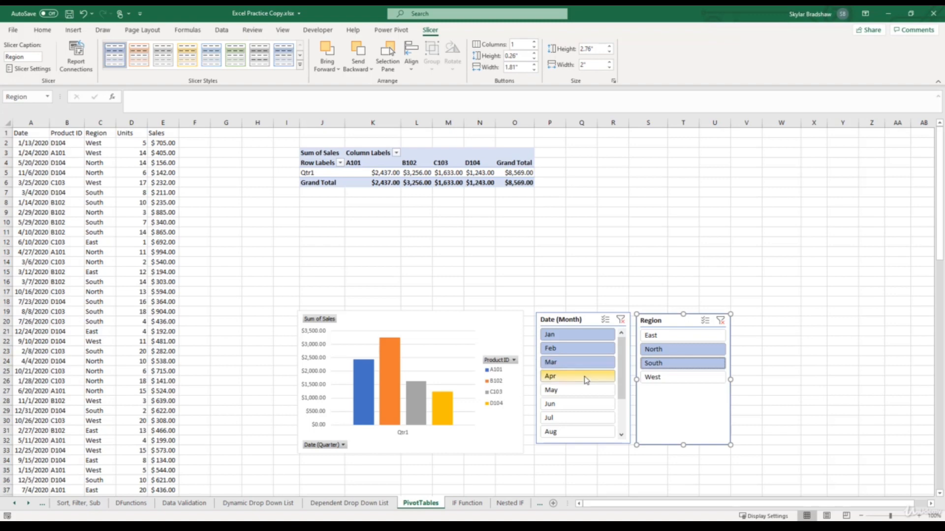
{"action": "left_click", "coordinate": [584, 377], "text": "ctrl"}
{"action": "left_click", "coordinate": [581, 391], "text": "ctrl"}
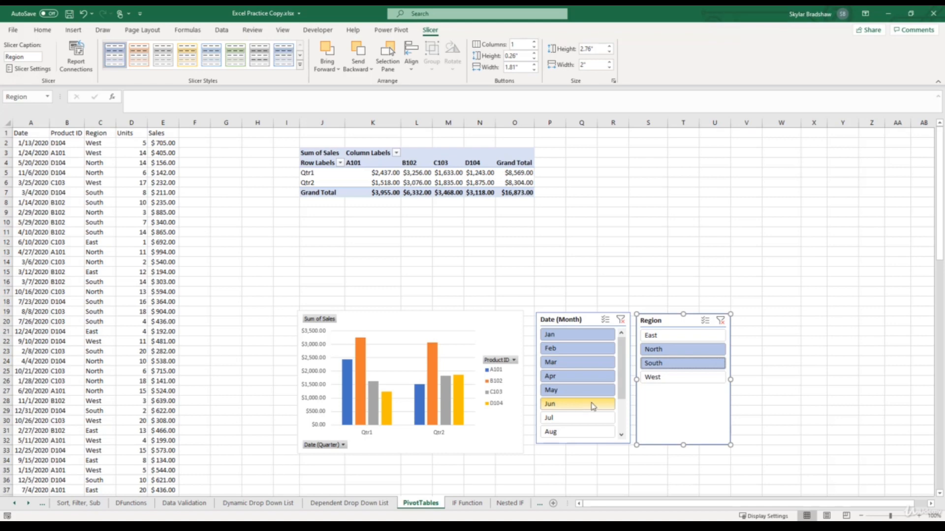
{"action": "left_click", "coordinate": [593, 405], "text": "ctrl"}
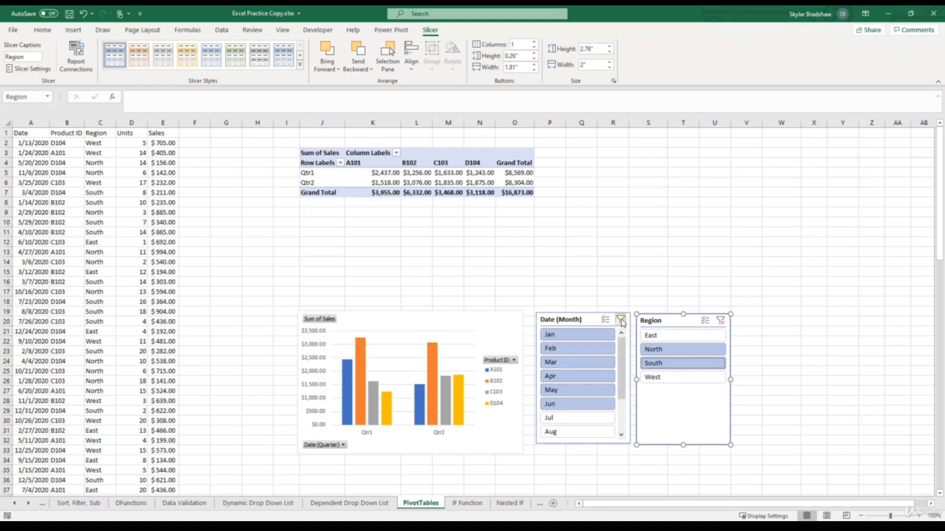
Step: Clear the filters on both the Date (Month) and Region slicers
{"action": "left_click", "coordinate": [621, 321]}
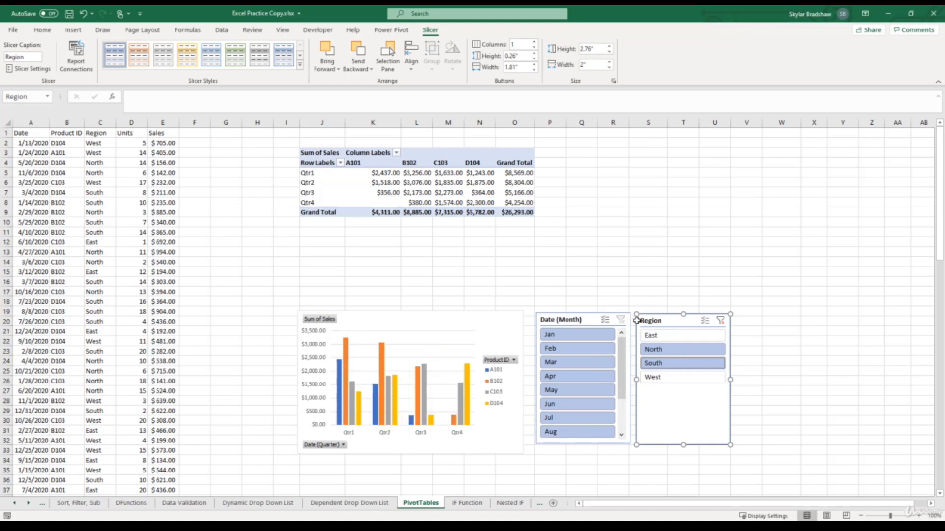
{"action": "left_click", "coordinate": [721, 320]}
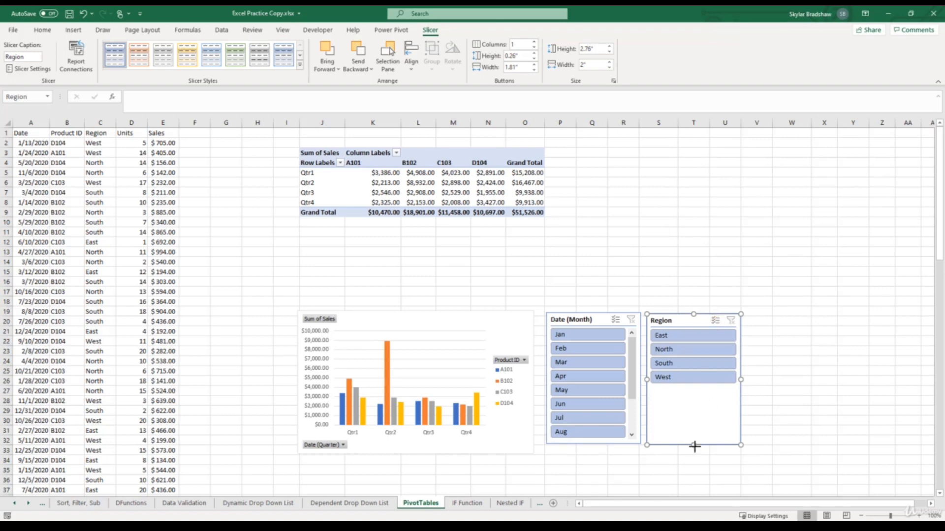
Step: Shorten the Region slicer to about 1.64" high, just below its West item, and apply the dark blue slicer style to it
{"action": "left_click_drag", "start_coordinate": [693, 445], "coordinate": [694, 391]}
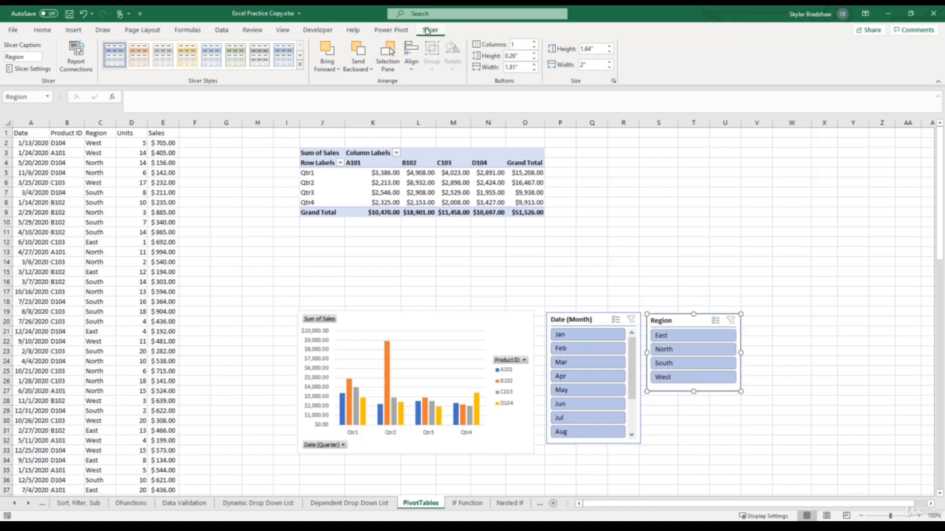
{"action": "left_click", "coordinate": [300, 65]}
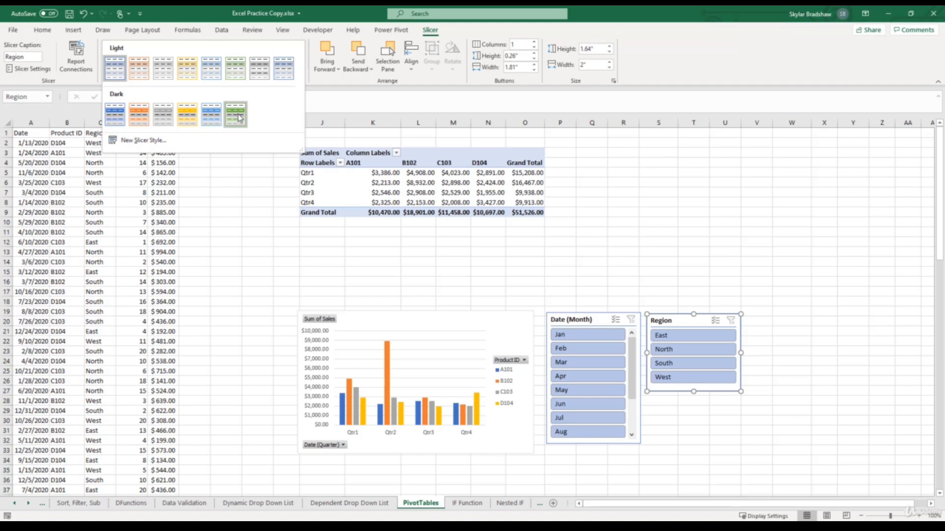
{"action": "left_click", "coordinate": [115, 114]}
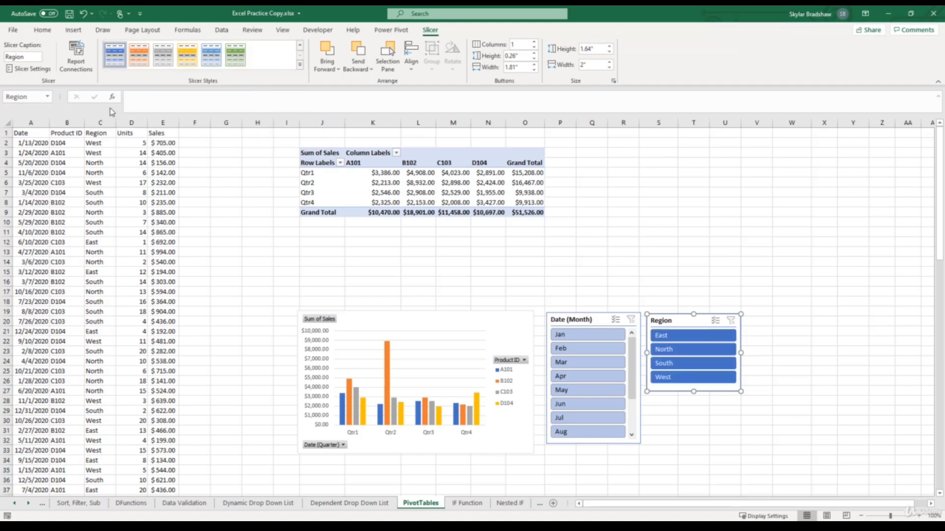